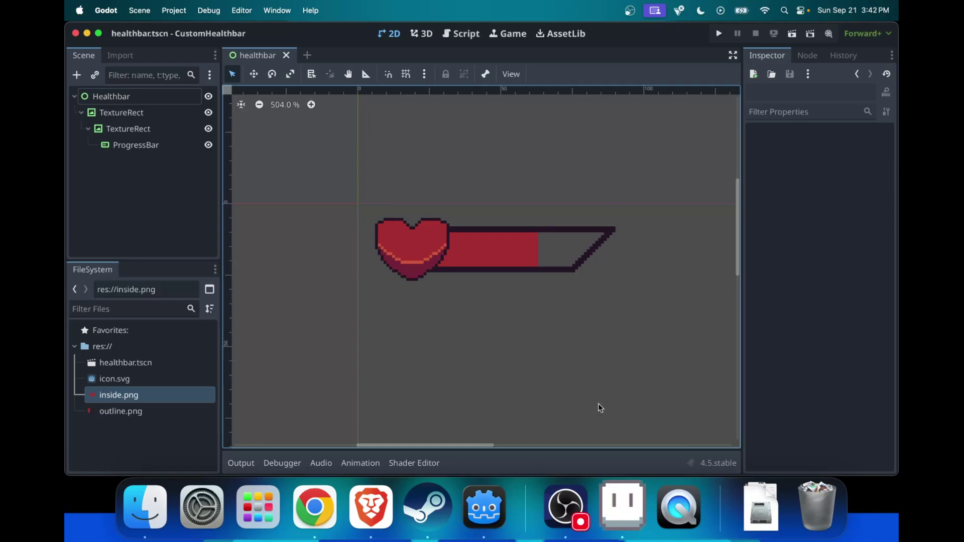
# - In Aseprite, toggle the Inside and Outline layers on and off to compare them, ending with both visible
pyautogui.click(610, 525)
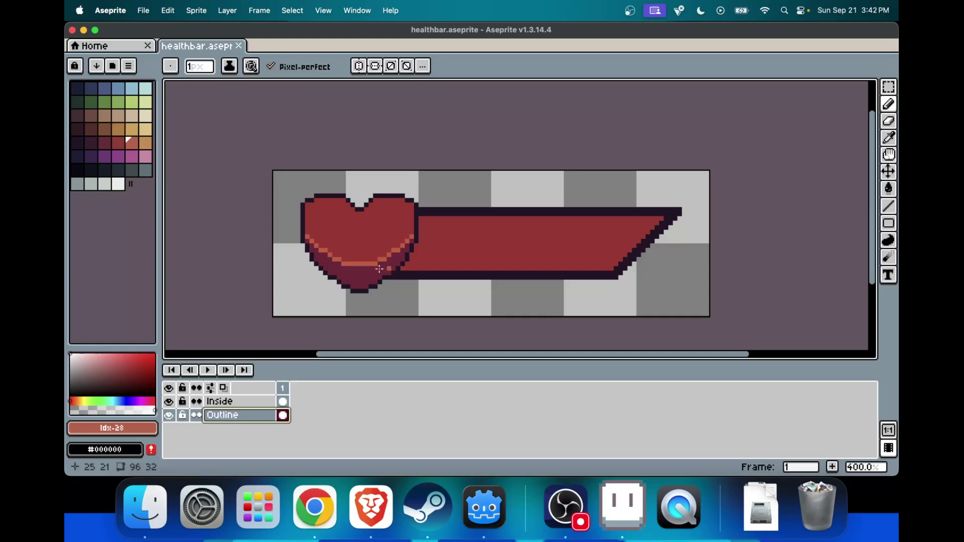
pyautogui.click(168, 402)
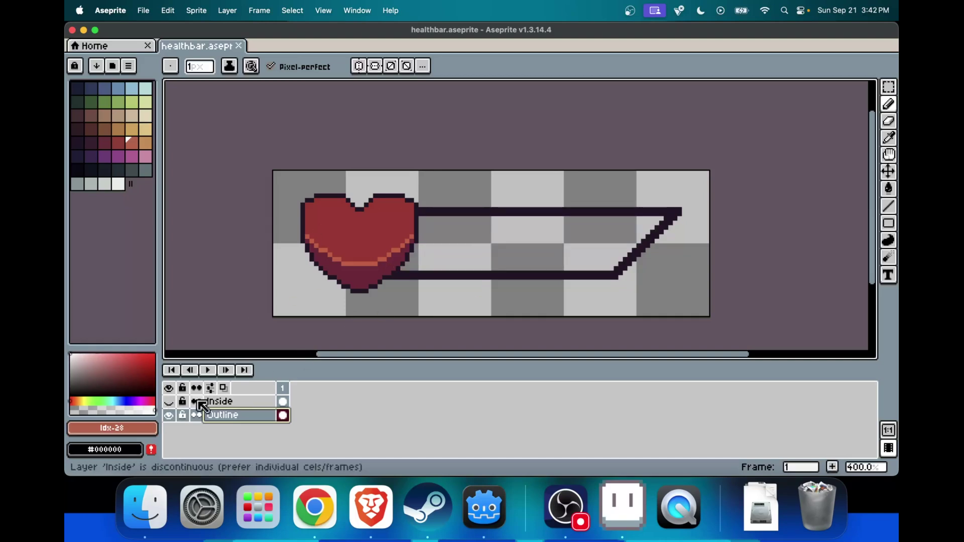
pyautogui.click(169, 401)
pyautogui.click(169, 415)
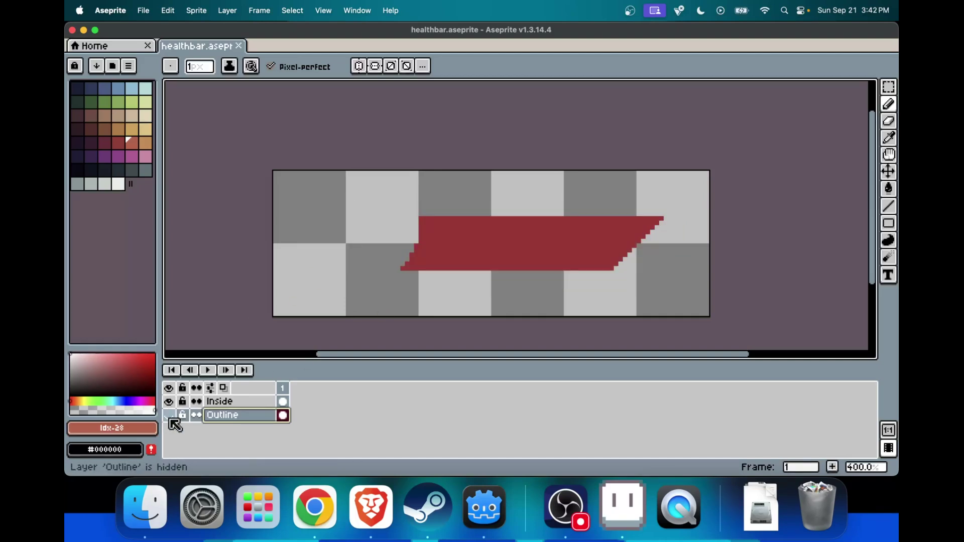
pyautogui.click(169, 415)
pyautogui.click(169, 401)
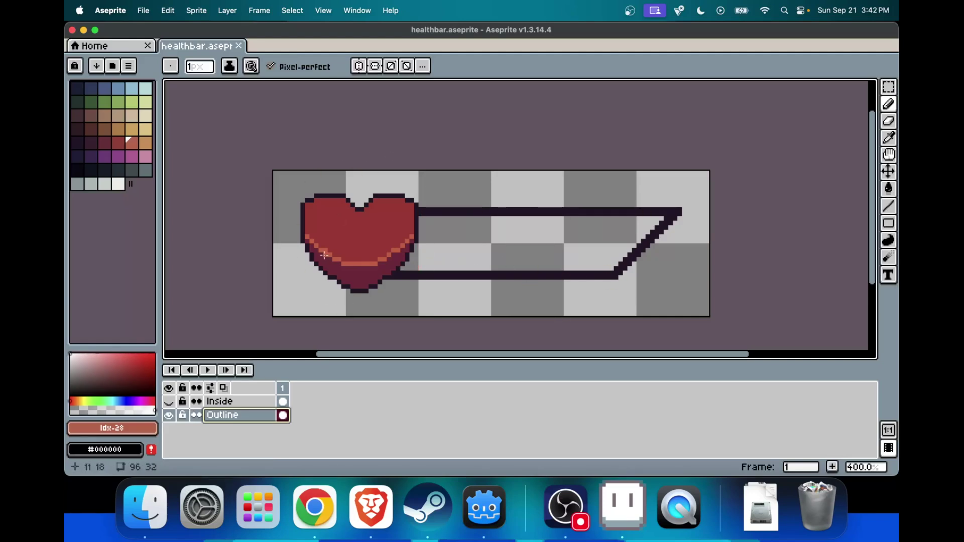
pyautogui.click(169, 402)
pyautogui.click(168, 416)
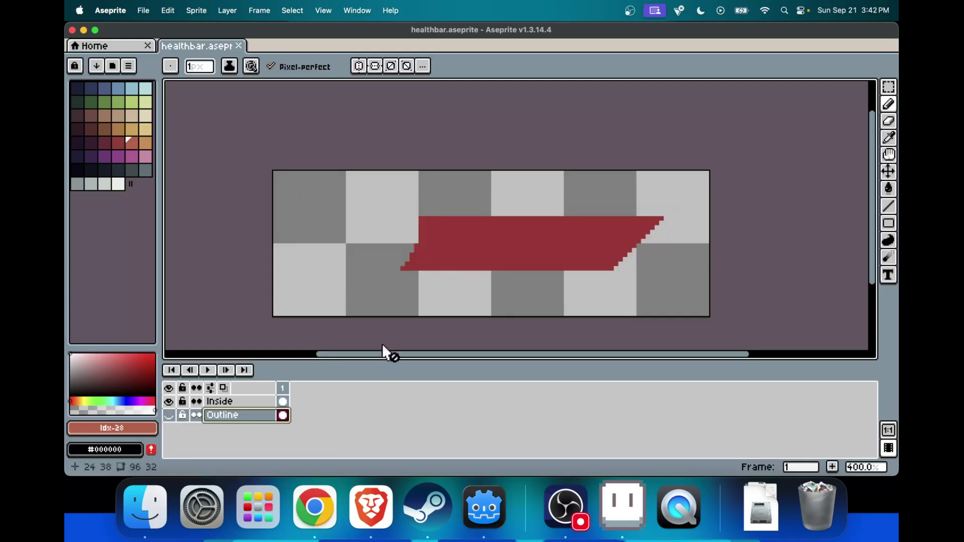
pyautogui.click(170, 415)
pyautogui.click(169, 415)
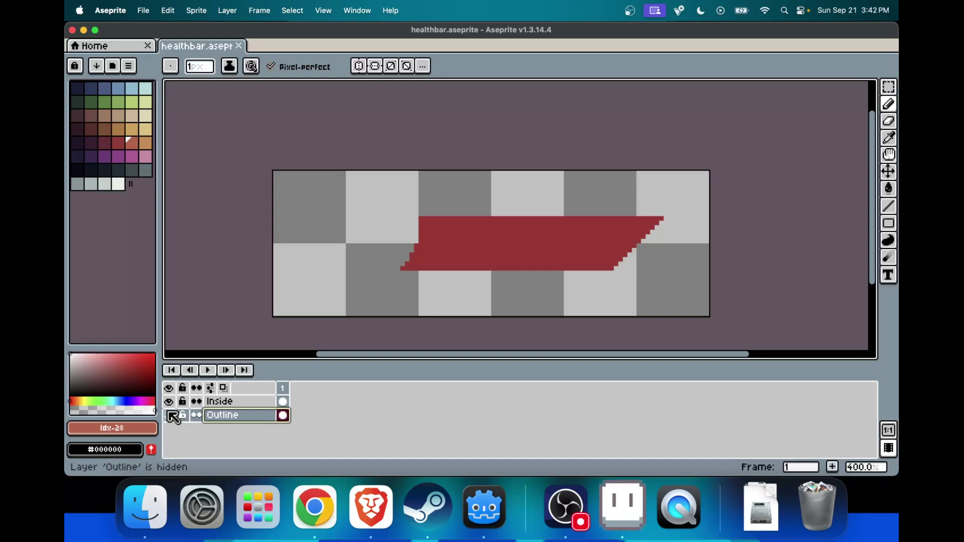
pyautogui.click(169, 415)
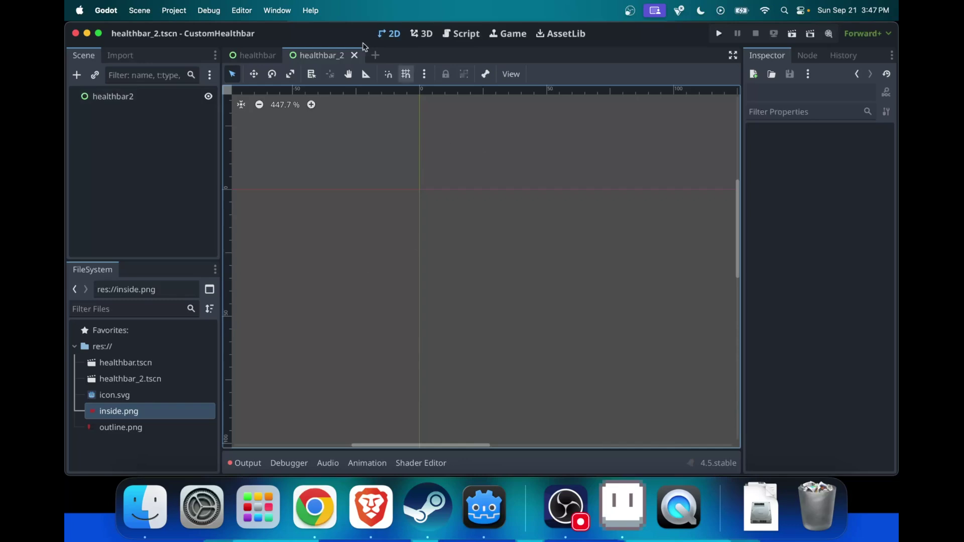
# - Select healthbar2 and preview the 96×32 outline.png and inside.png textures in the Inspector
pyautogui.click(143, 96)
pyautogui.hscroll(1, 367, 180)
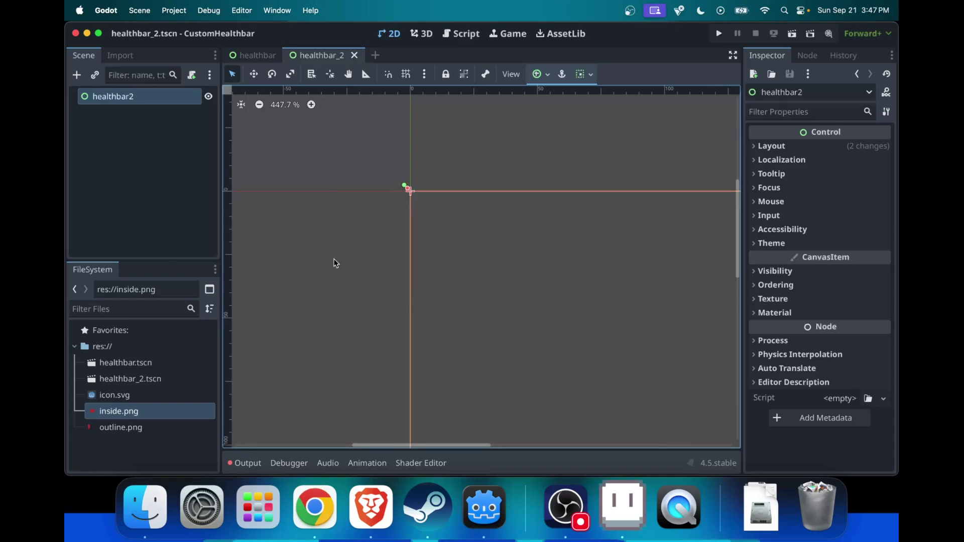
pyautogui.click(623, 505)
pyautogui.click(566, 506)
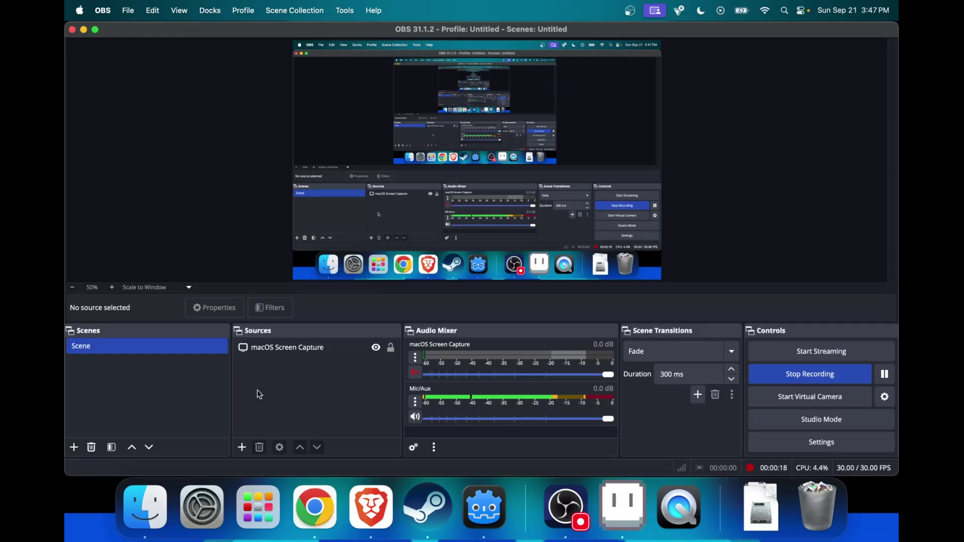
pyautogui.click(499, 511)
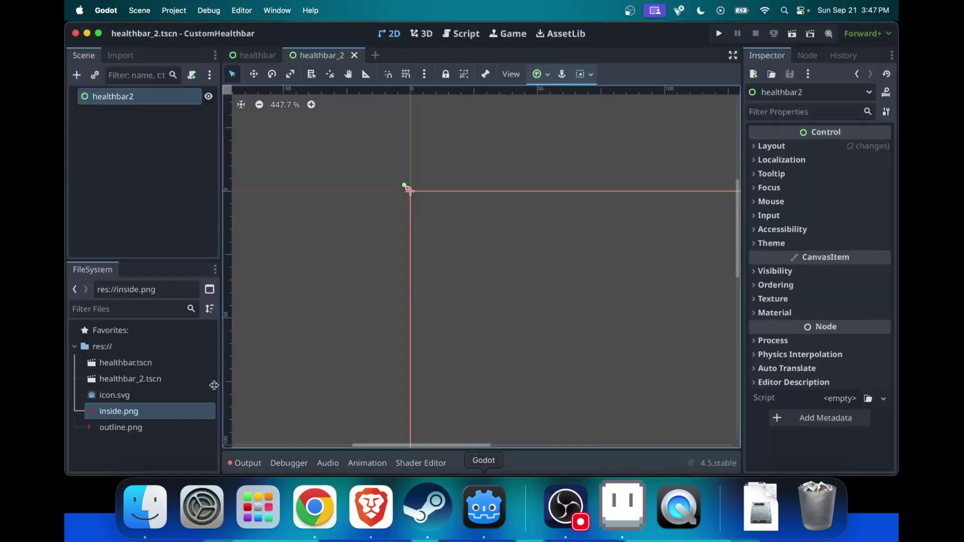
pyautogui.click(163, 427)
pyautogui.click(150, 412)
pyautogui.click(155, 427)
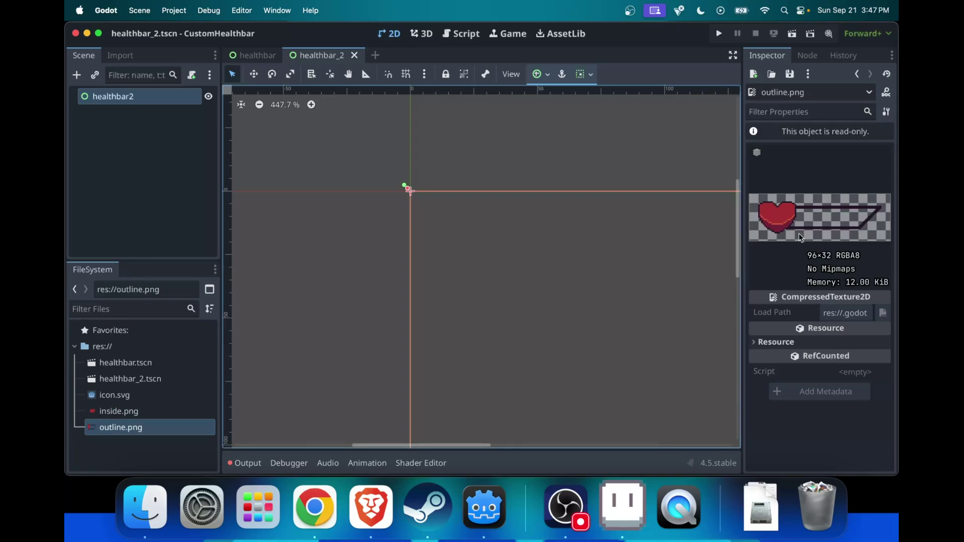
pyautogui.press('Up')
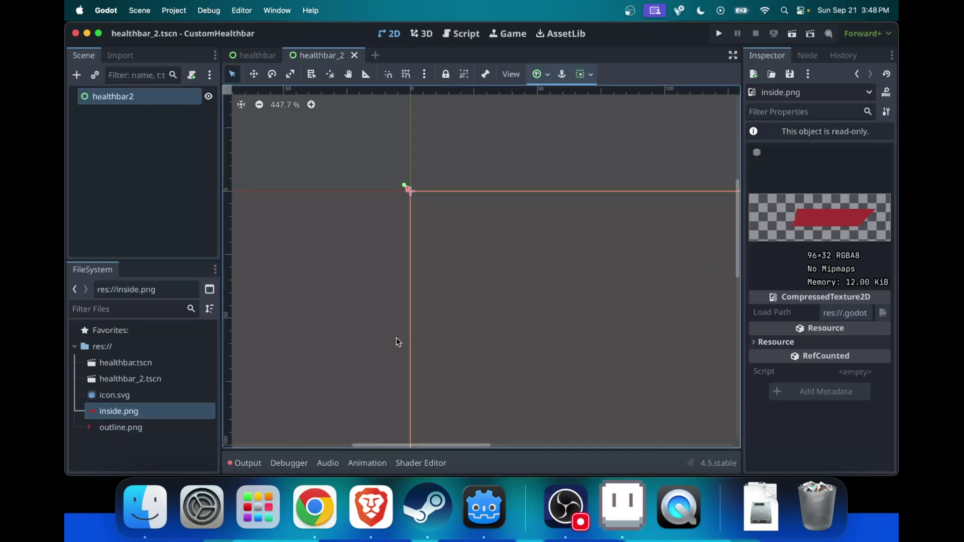
# - Add a TextureRect under healthbar2 with a second TextureRect nested inside it
pyautogui.click(128, 98)
pyautogui.click(76, 75)
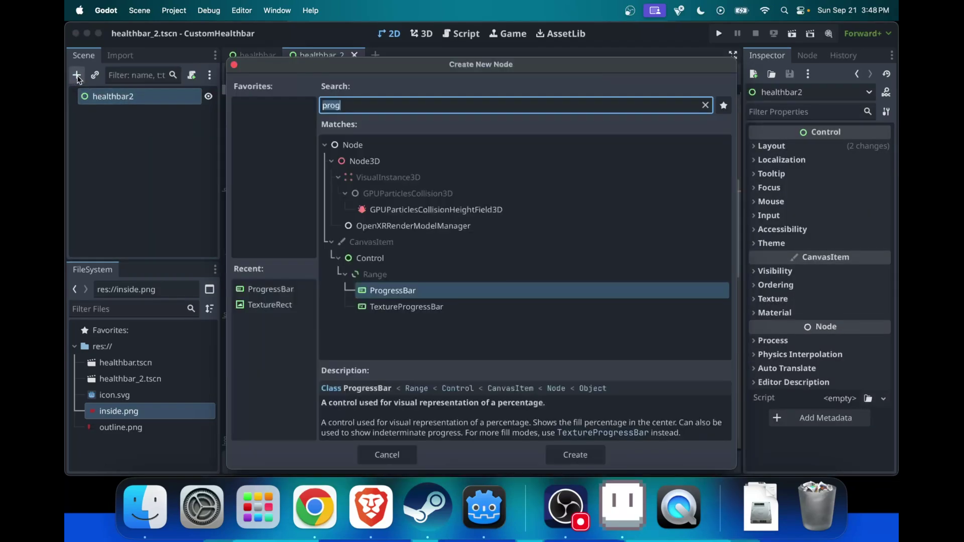
pyautogui.write('text')
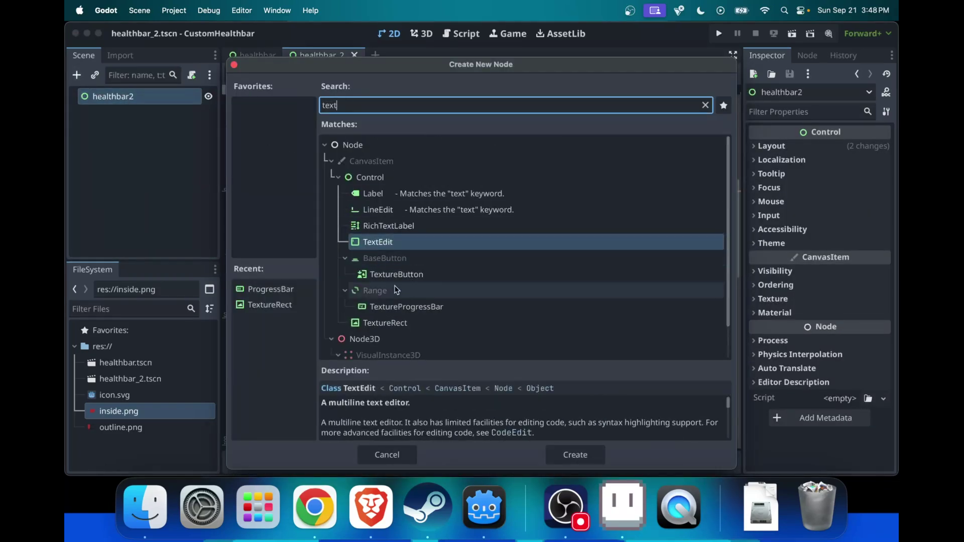
pyautogui.doubleClick(379, 318)
pyautogui.click(76, 69)
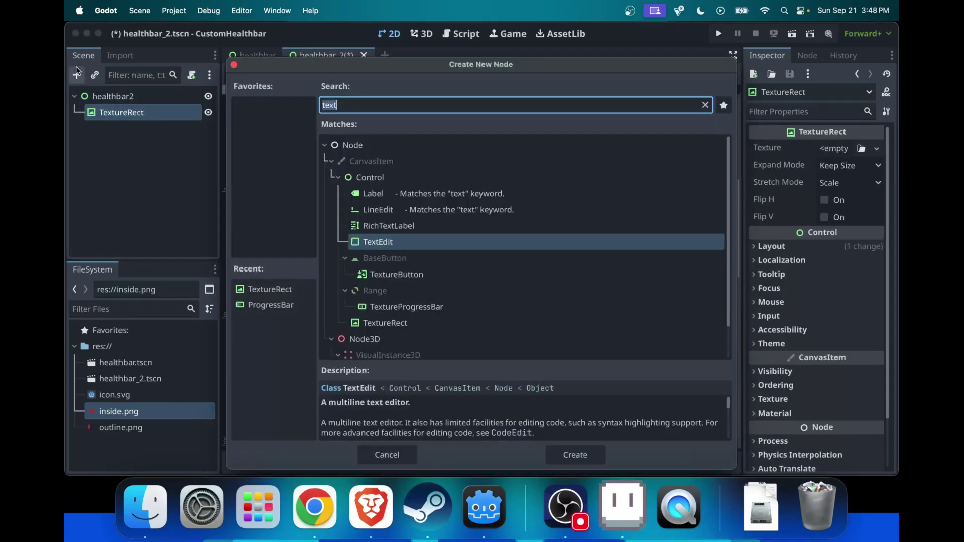
pyautogui.doubleClick(410, 322)
pyautogui.hscroll(3, 487, 264)
# - Give the parent TextureRect the outline.png texture and the child the inside.png texture, then save
pyautogui.click(121, 113)
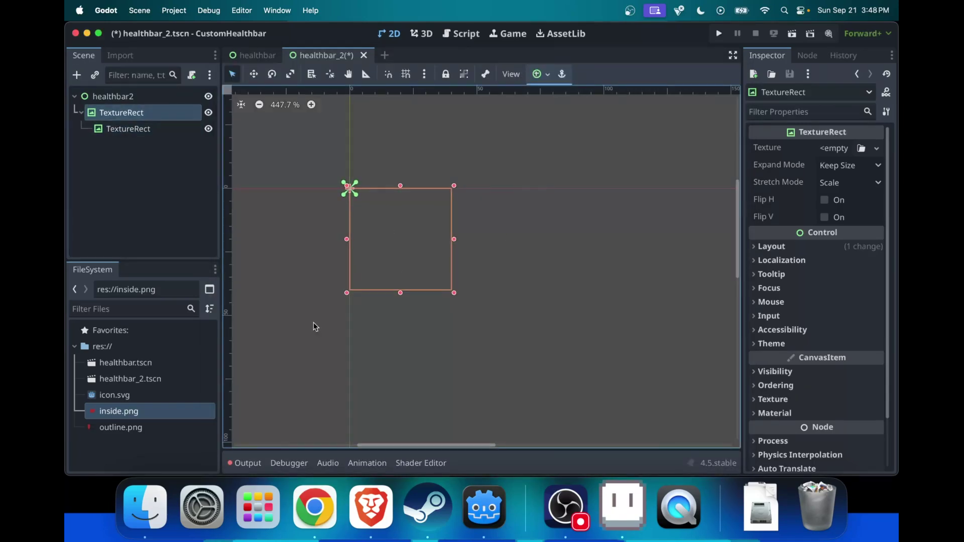
pyautogui.moveTo(131, 428)
pyautogui.mouseDown()
pyautogui.moveTo(609, 340)
pyautogui.moveTo(826, 148)
pyautogui.mouseUp()
pyautogui.click(128, 129)
pyautogui.moveTo(113, 415); pyautogui.dragTo(837, 151)
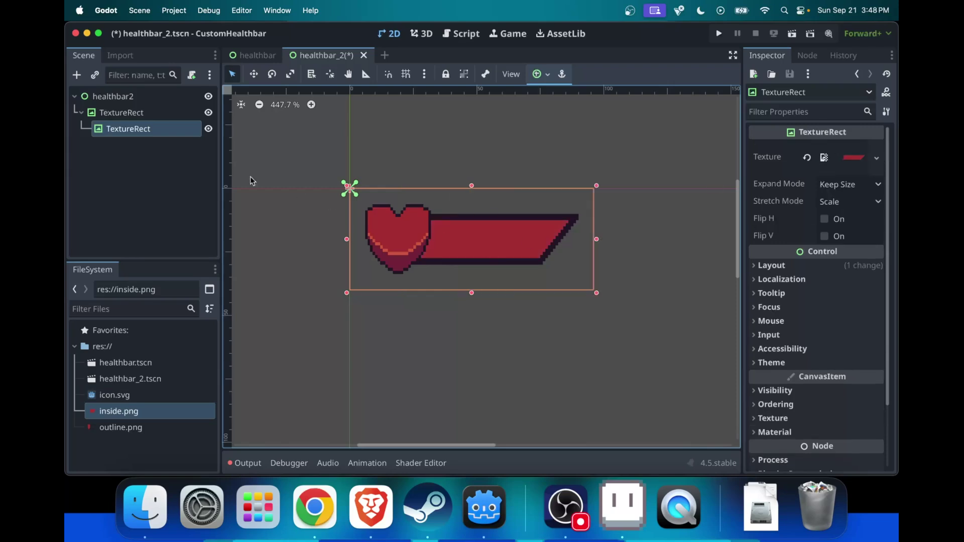
pyautogui.press('super+s')
# - Set the parent TextureRect's height to 32 and save
pyautogui.click(122, 113)
pyautogui.click(772, 265)
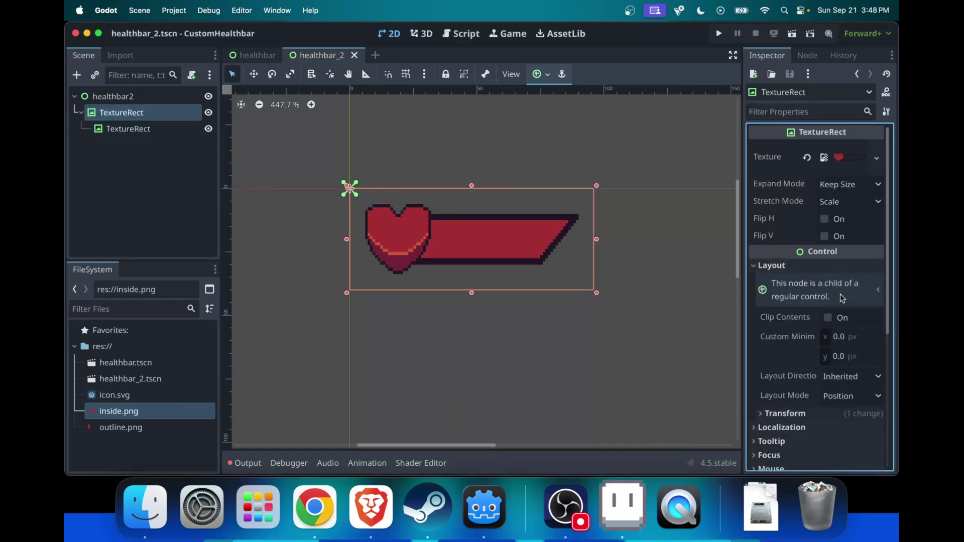
pyautogui.scroll(-2, 842, 298)
pyautogui.click(784, 359)
pyautogui.scroll(-5, 854, 251)
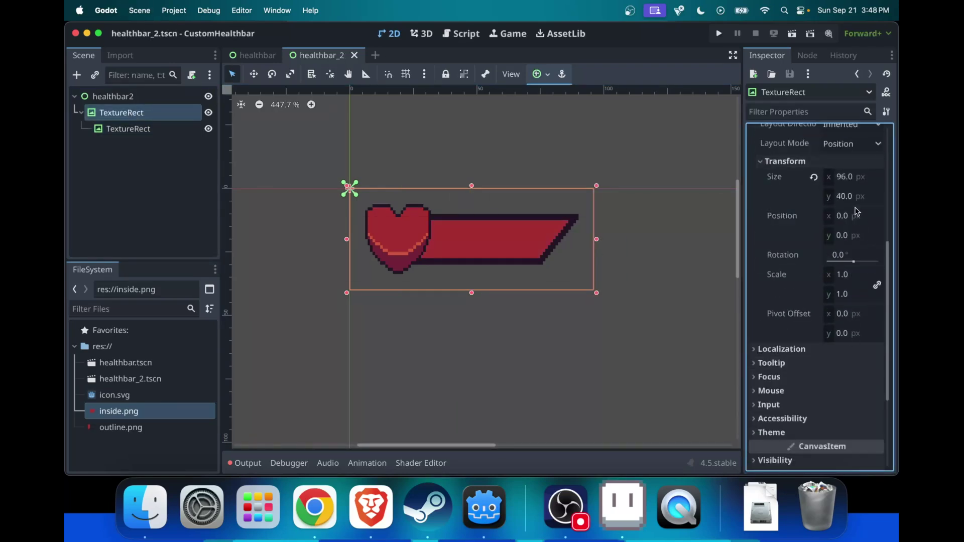
pyautogui.click(846, 197)
pyautogui.write('32')
pyautogui.press('Return')
pyautogui.press('super+s')
# - Set the child TextureRect's height to 32 so the fill is 96×32, and save
pyautogui.click(132, 130)
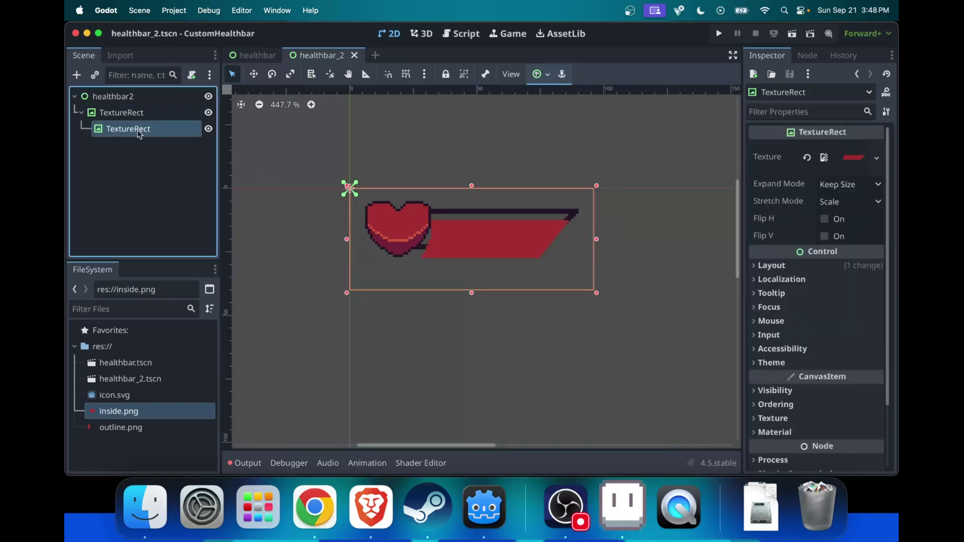
pyautogui.click(771, 265)
pyautogui.scroll(-5, 850, 288)
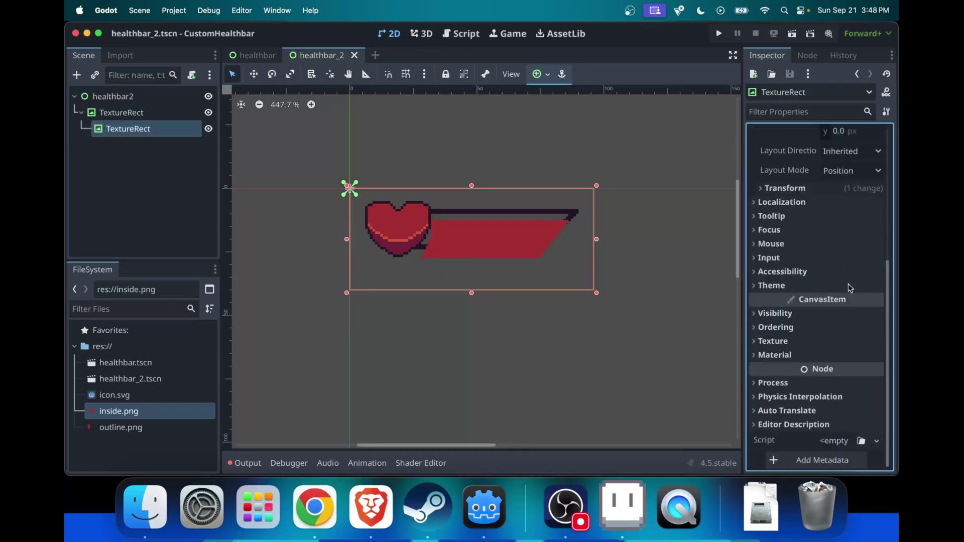
pyautogui.click(803, 189)
pyautogui.click(852, 223)
pyautogui.write('32')
pyautogui.press('Return')
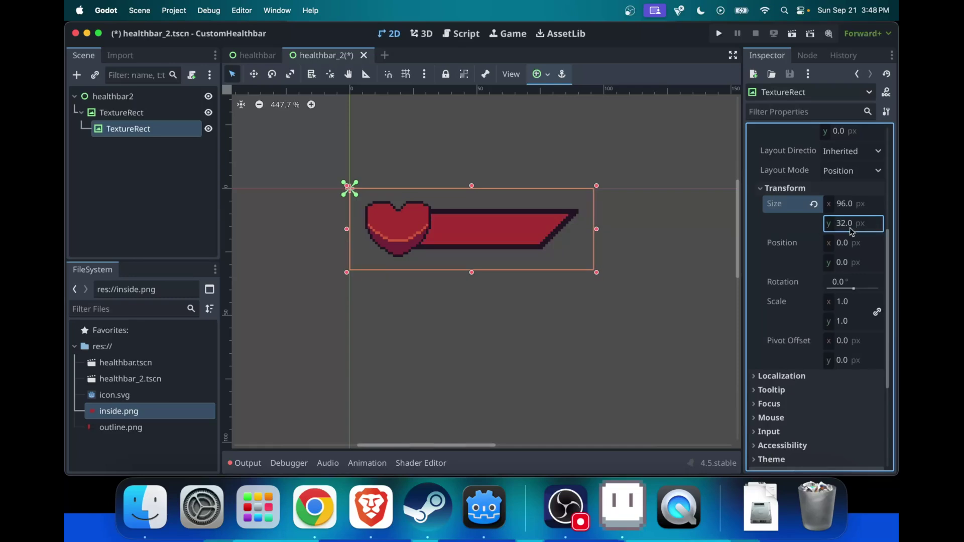
pyautogui.click(583, 336)
pyautogui.press('super+s')
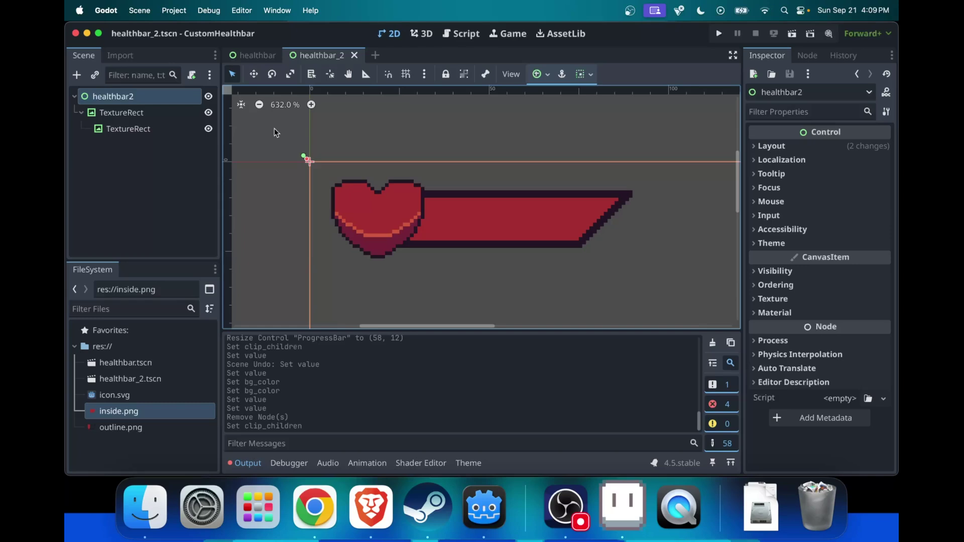
# - Toggle the red fill TextureRect's visibility off and back on
pyautogui.click(146, 129)
pyautogui.click(209, 129)
pyautogui.click(210, 129)
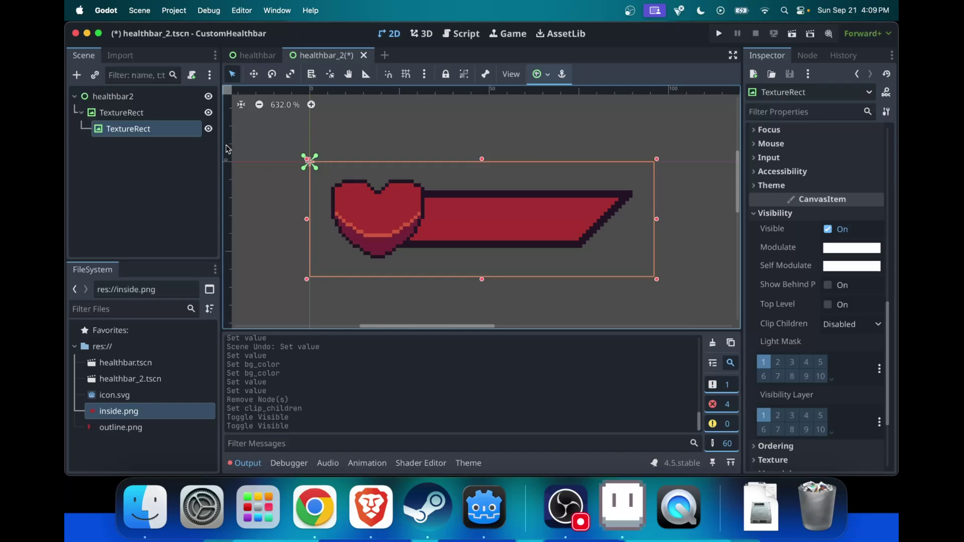
# - Add a ProgressBar inside the fill TextureRect, save, and turn off its percentage label
pyautogui.click(76, 75)
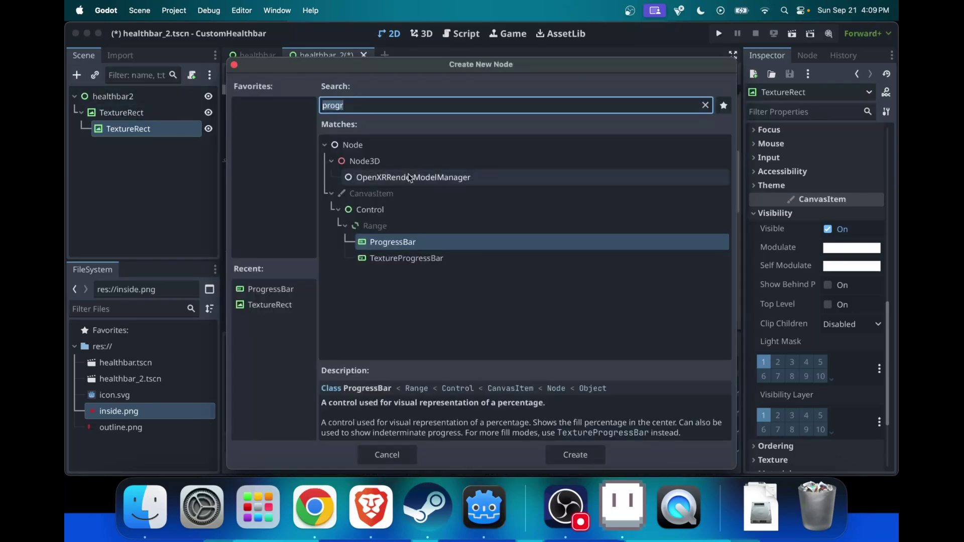
pyautogui.doubleClick(393, 290)
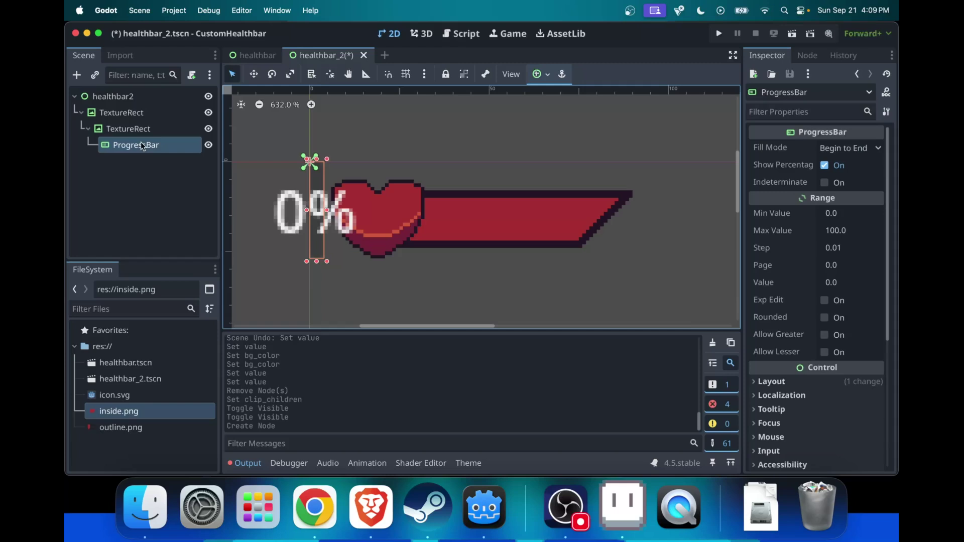
pyautogui.click(145, 129)
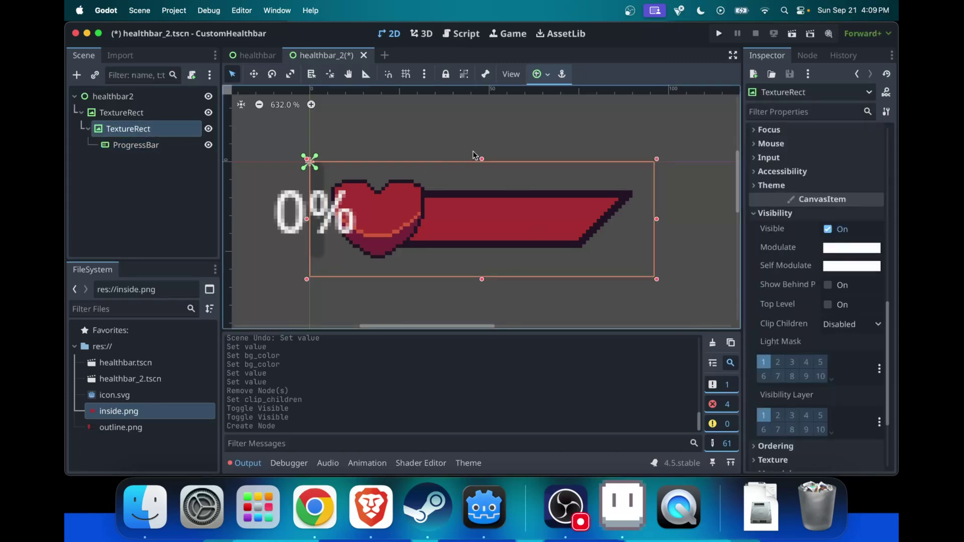
pyautogui.click(136, 145)
pyautogui.press('super+s')
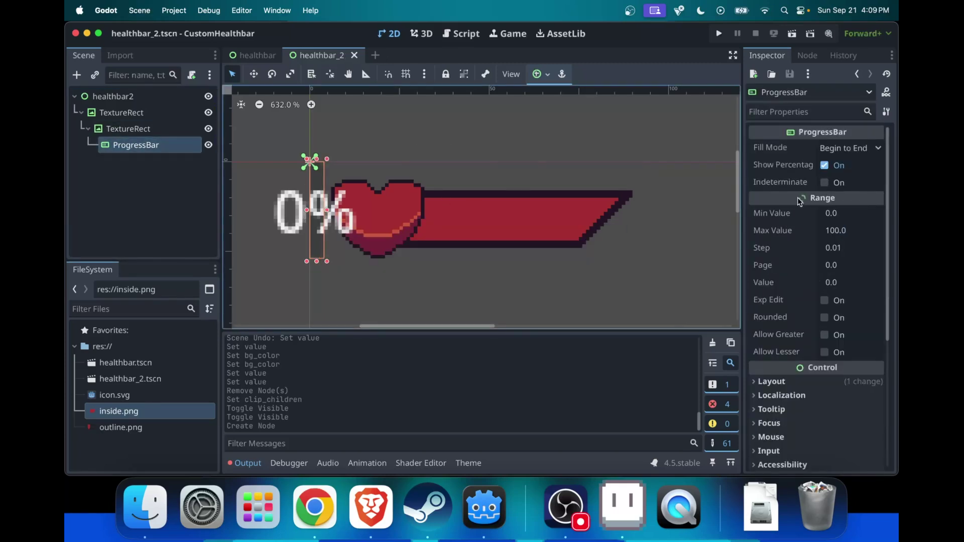
pyautogui.click(825, 165)
# - Expand the ProgressBar's Theme Overrides > Styles to reveal the Background and Fill slots
pyautogui.scroll(-5, 845, 271)
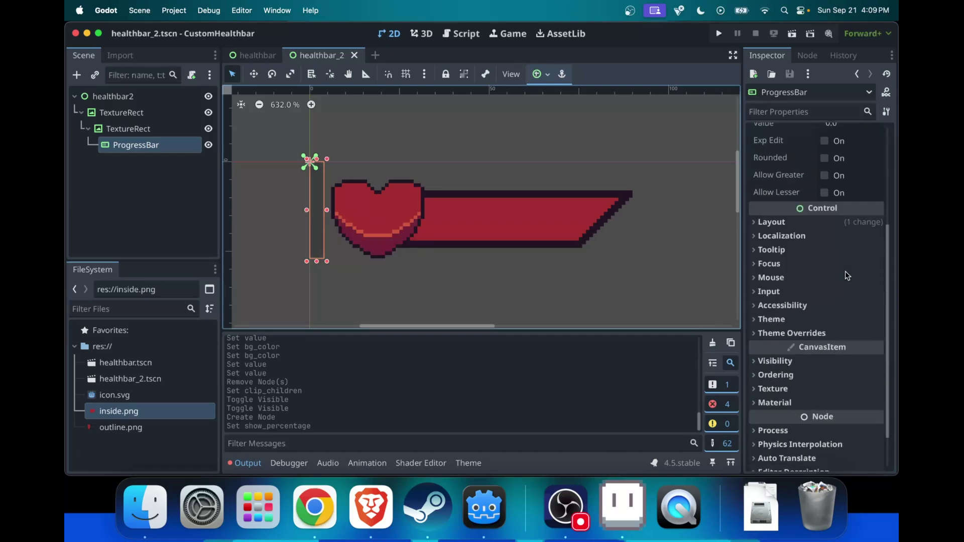
pyautogui.scroll(-1, 840, 271)
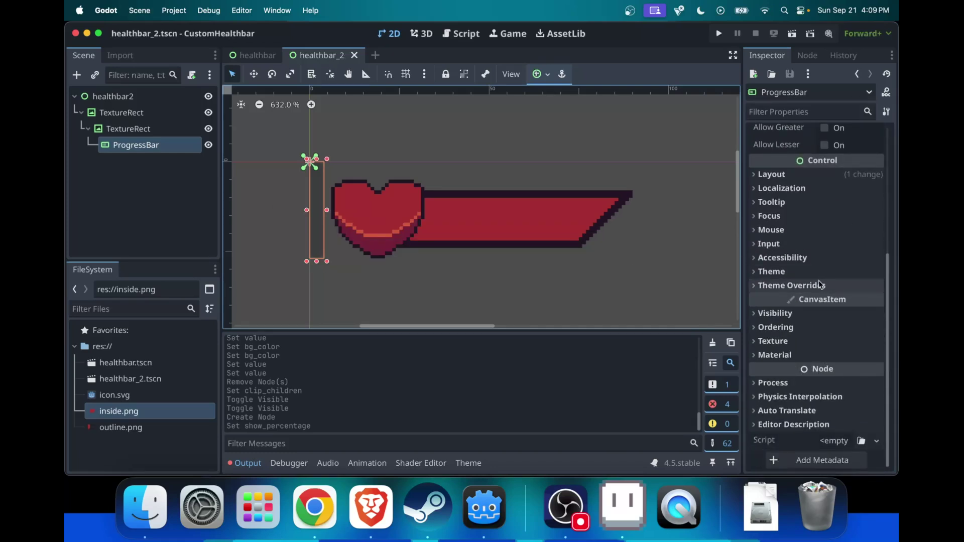
pyautogui.click(821, 285)
pyautogui.scroll(-1, 822, 286)
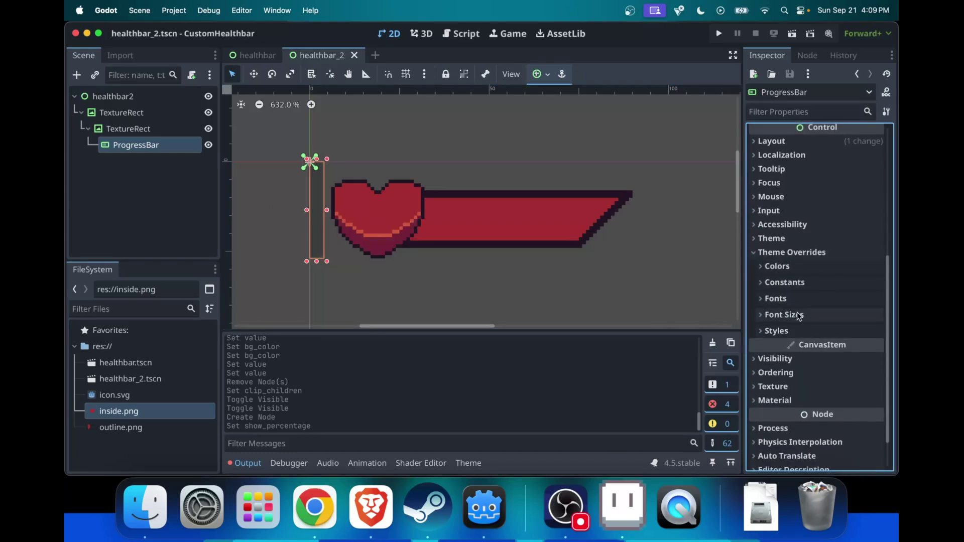
pyautogui.click(787, 331)
pyautogui.scroll(-3, 833, 315)
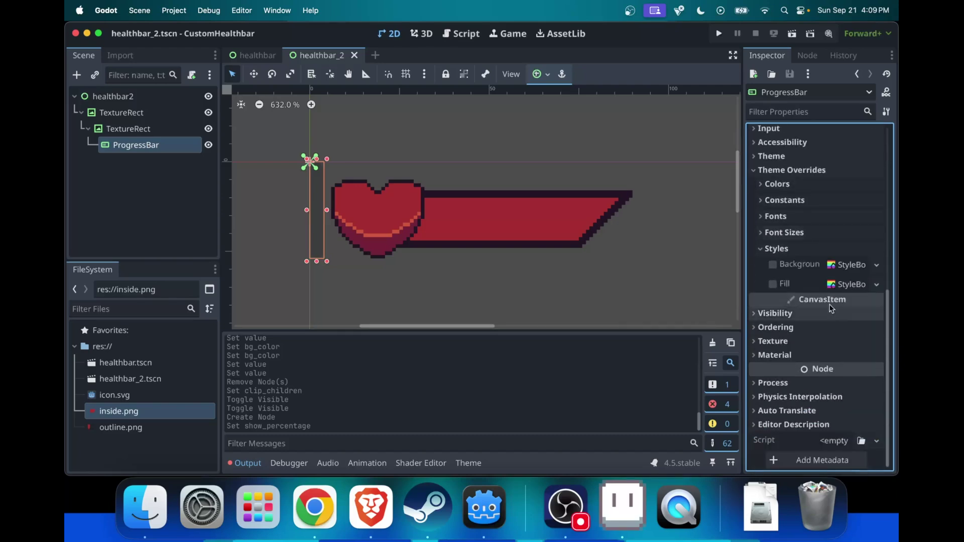
# - Assign a New StyleBoxFlat to both the Background and Fill style slots
pyautogui.click(877, 266)
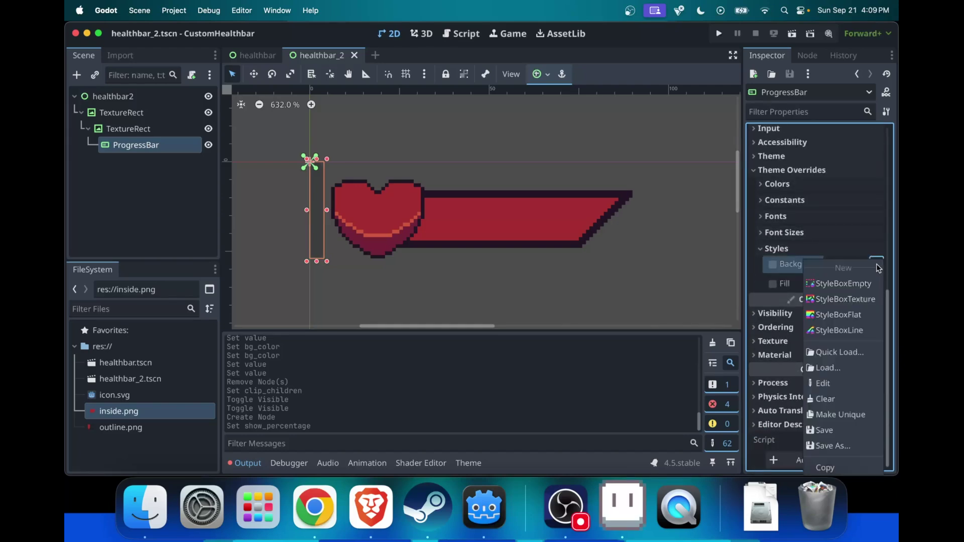
pyautogui.click(845, 315)
pyautogui.click(879, 285)
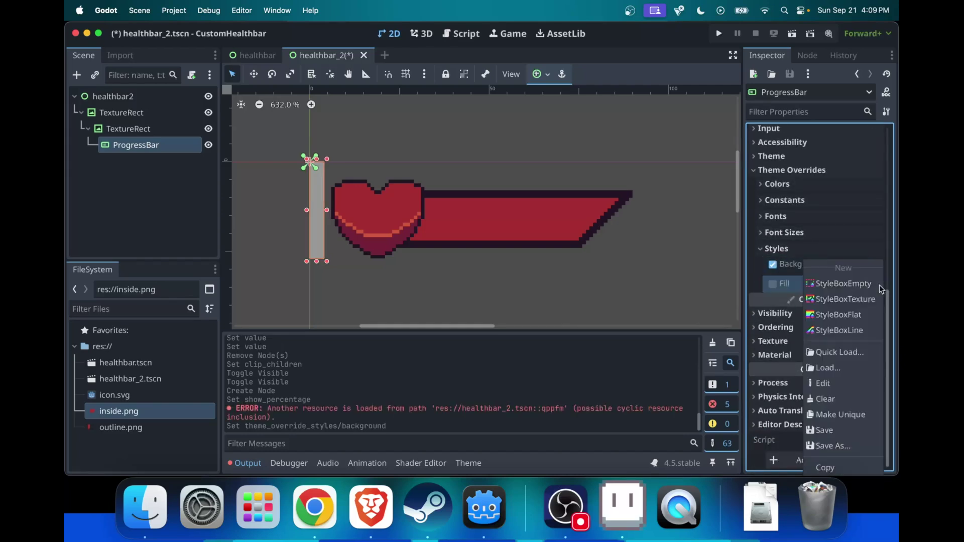
pyautogui.click(849, 316)
# - Set the Background style's BG Color to fully transparent 00000000
pyautogui.click(834, 270)
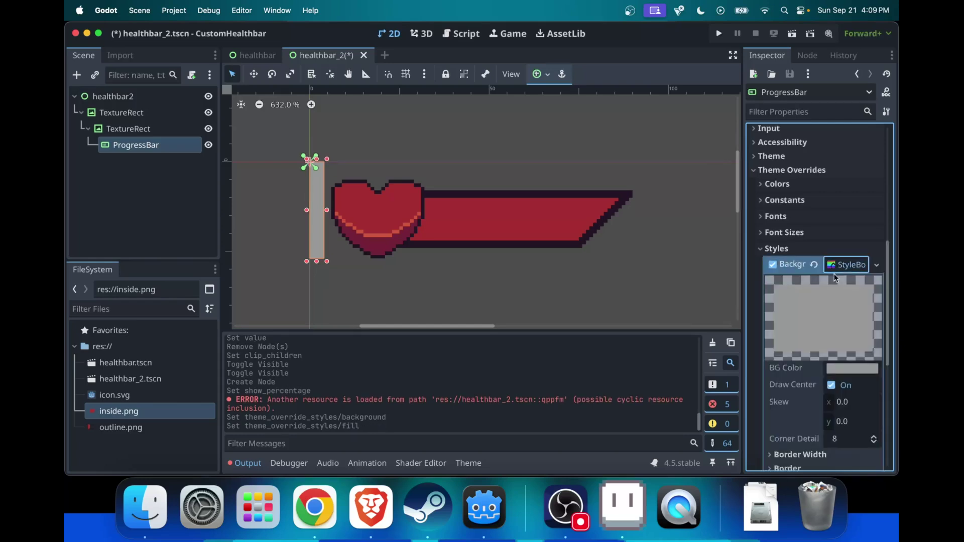
pyautogui.click(846, 386)
pyautogui.click(845, 386)
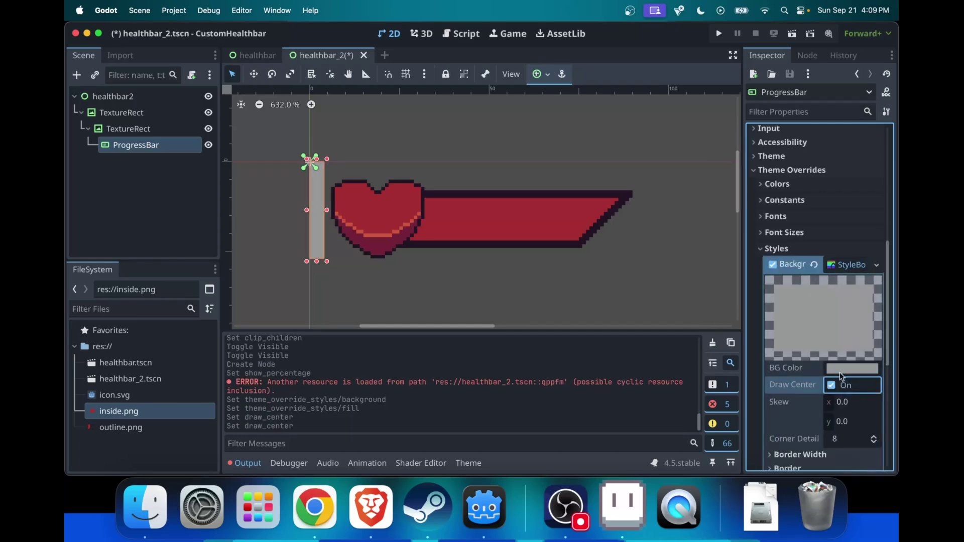
pyautogui.click(829, 367)
pyautogui.write('00000000')
pyautogui.press('Return')
pyautogui.click(685, 294)
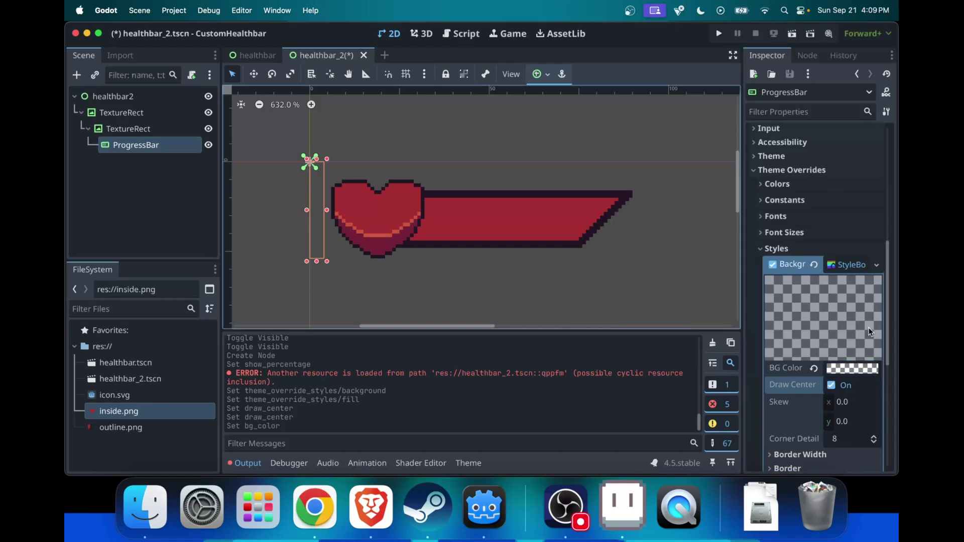
pyautogui.scroll(-5, 870, 328)
# - Set the Fill style's BG Color to red a52036 and save
pyautogui.click(849, 408)
pyautogui.click(849, 280)
pyautogui.write('a52036')
pyautogui.press('Return')
pyautogui.click(575, 284)
pyautogui.press('super+s')
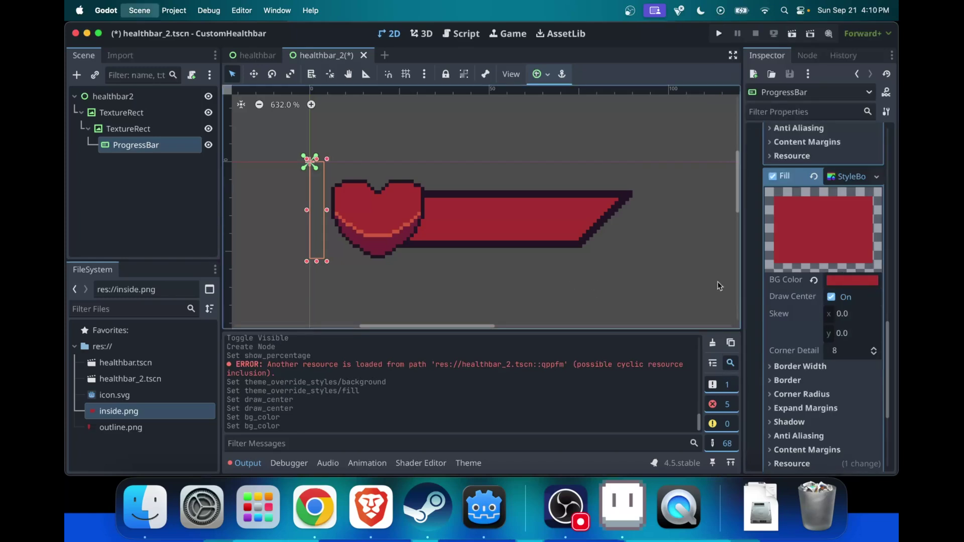
# - Save the scene and set the ProgressBar's Range Value to 100
pyautogui.scroll(3, 848, 305)
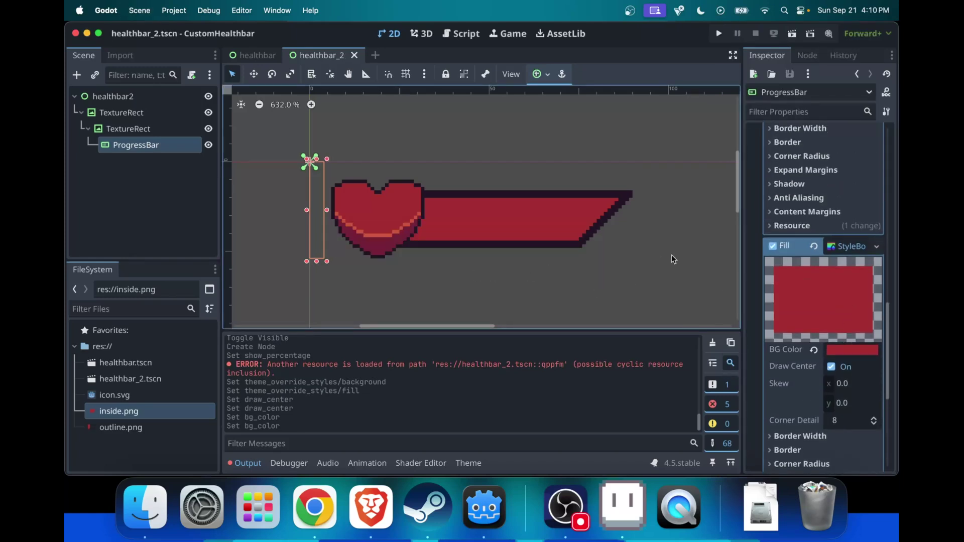
pyautogui.scroll(-2, 775, 283)
pyautogui.click(775, 282)
pyautogui.press('super+s')
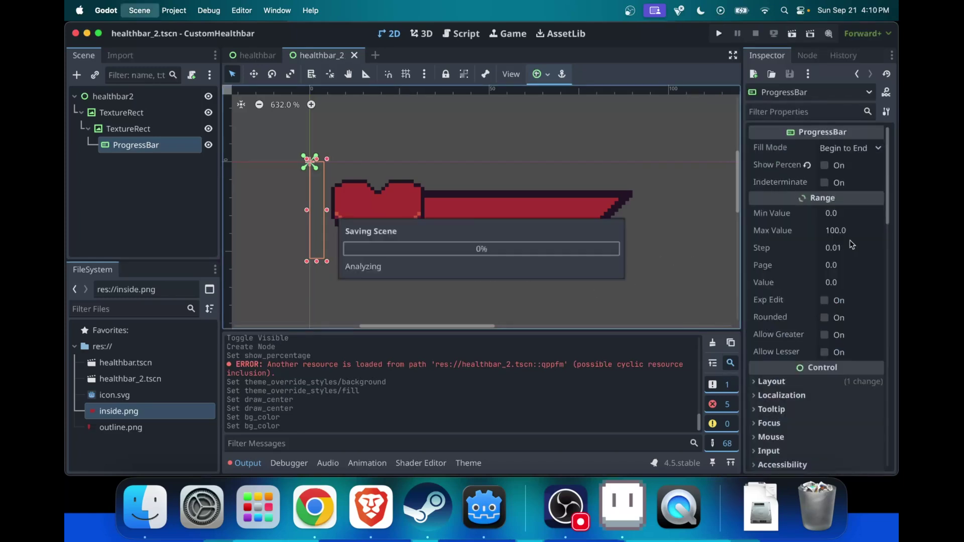
pyautogui.click(845, 281)
pyautogui.write('100')
pyautogui.press('Return')
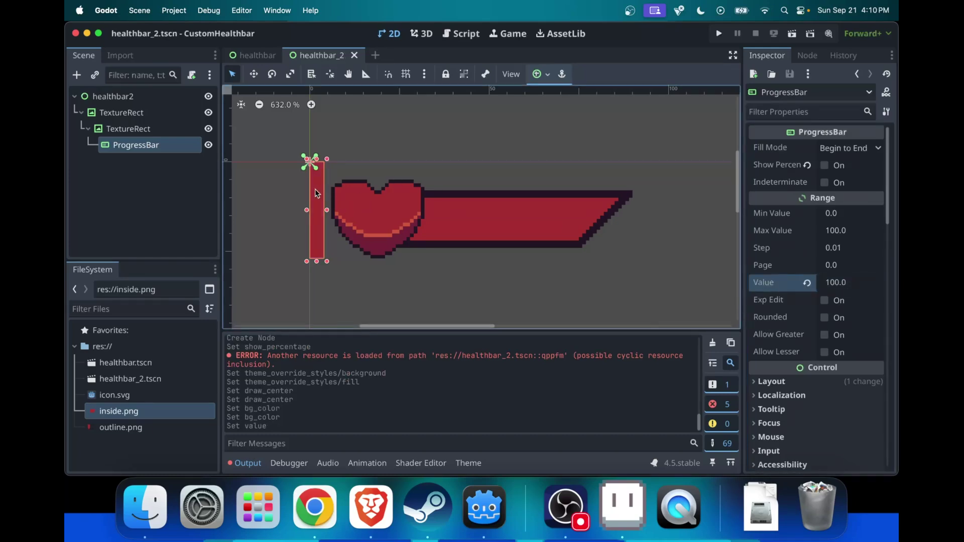
# - Move the ProgressBar onto the bar right of the heart, resize it to 58×12, and save
pyautogui.moveTo(317, 193); pyautogui.dragTo(433, 227)
pyautogui.scroll(5, 432, 224)
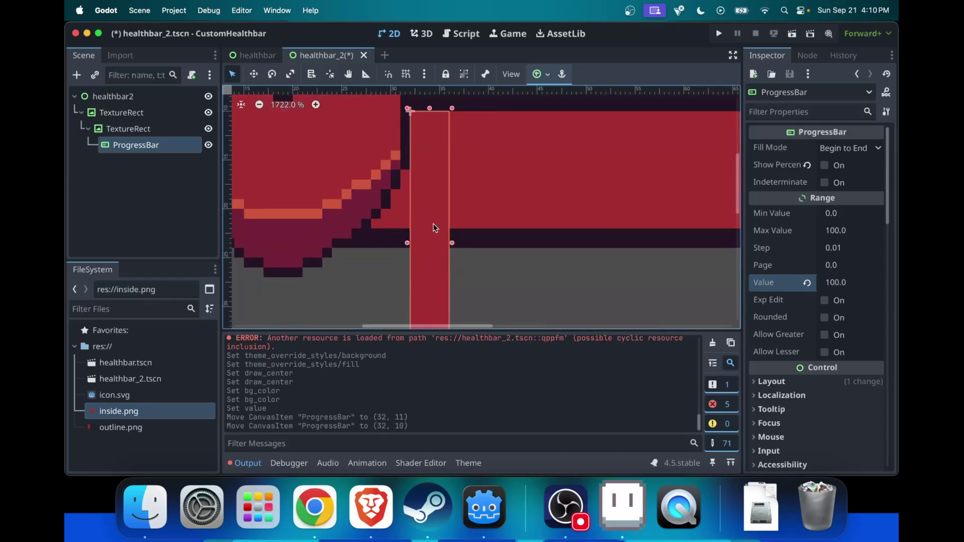
pyautogui.scroll(-4, 433, 224)
pyautogui.moveTo(420, 299); pyautogui.dragTo(400, 225)
pyautogui.moveTo(442, 196); pyautogui.dragTo(680, 192)
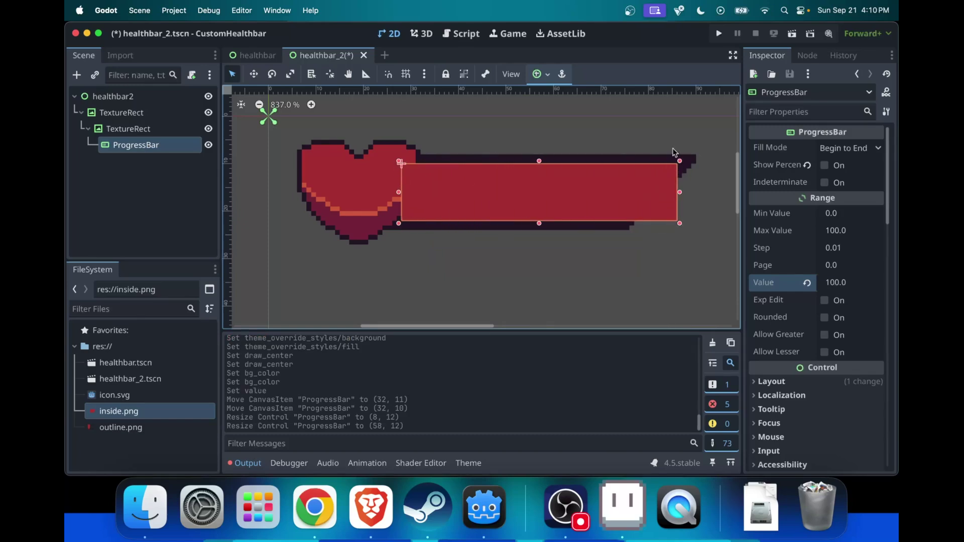
pyautogui.click(455, 273)
pyautogui.press('super+s')
# - Reselect the ProgressBar, then select the inner fill TextureRect
pyautogui.click(593, 193)
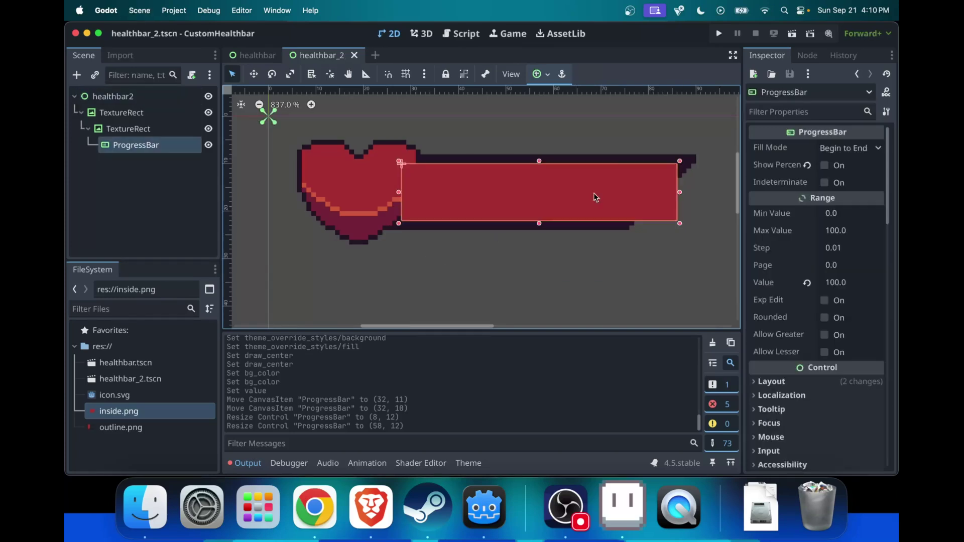
pyautogui.hscroll(2, 681, 211)
pyautogui.hscroll(2, 681, 211)
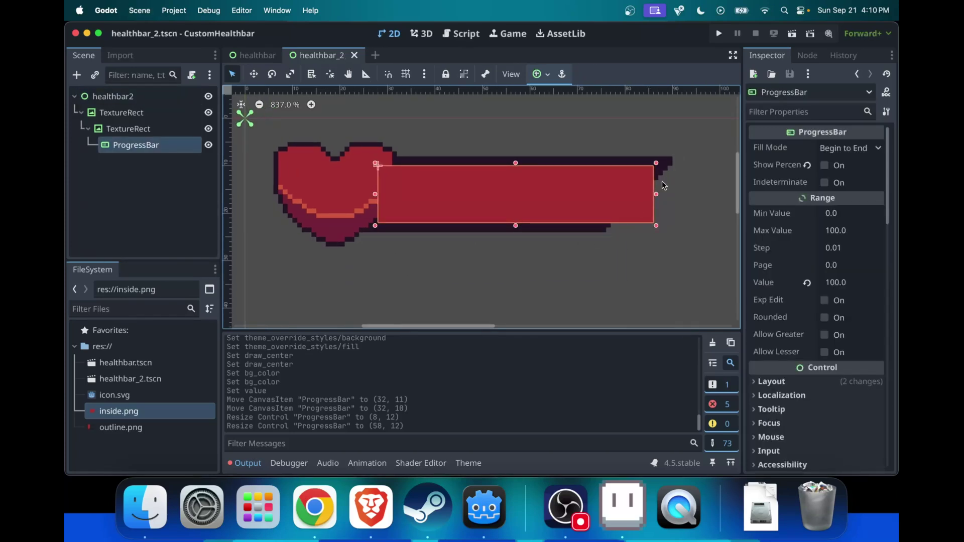
pyautogui.click(143, 128)
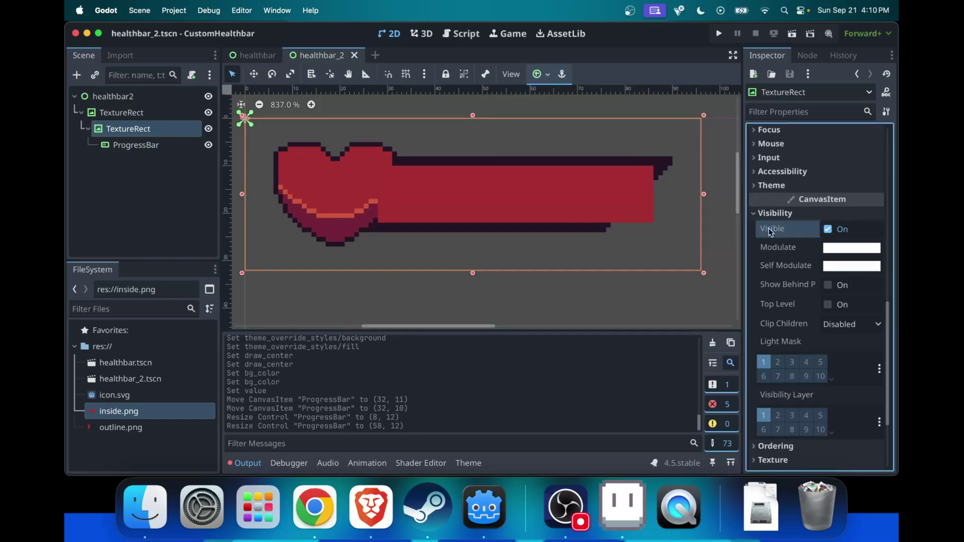
# - Set the inner TextureRect's Visibility > Clip Children to Clip Only
pyautogui.click(769, 213)
pyautogui.click(776, 313)
pyautogui.scroll(-5, 803, 251)
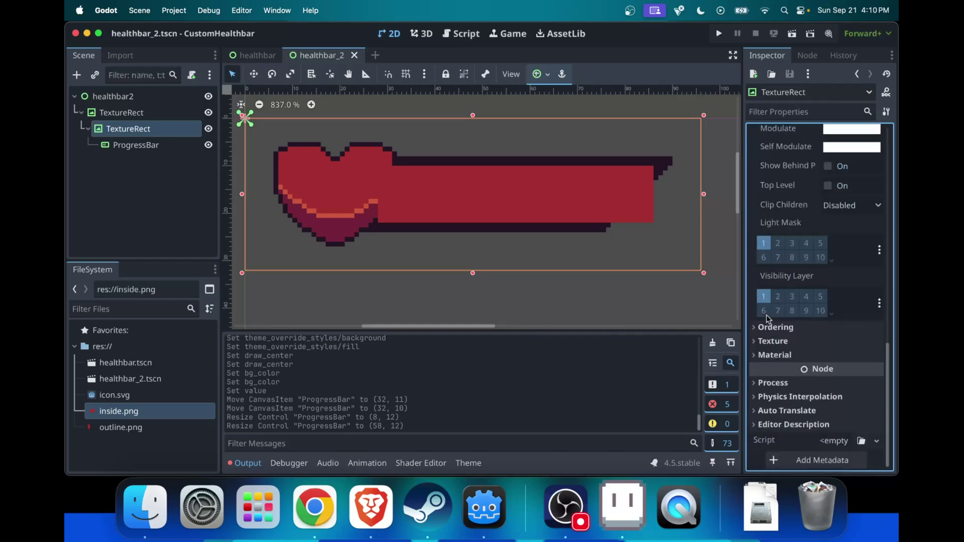
pyautogui.click(847, 210)
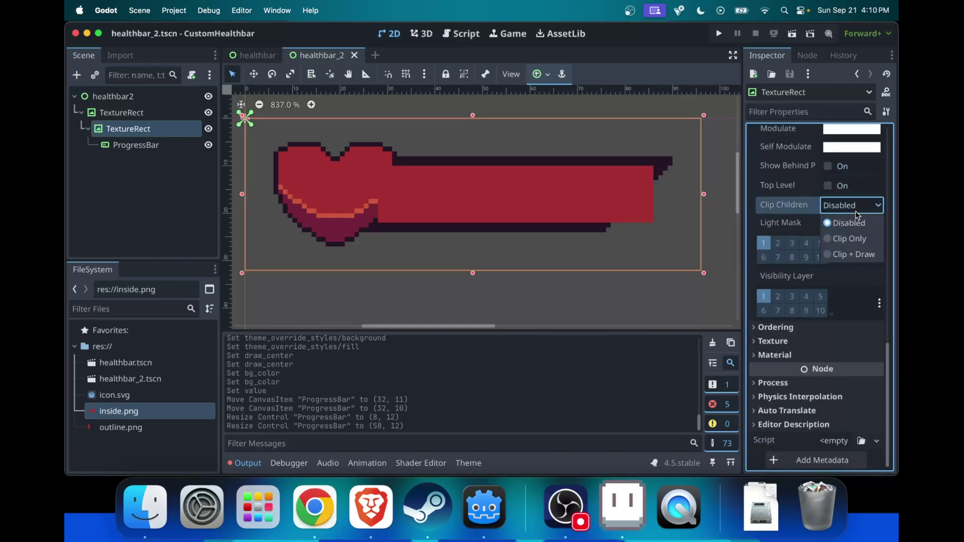
pyautogui.click(855, 238)
# - Save the clipped scene and reselect the ProgressBar
pyautogui.click(622, 294)
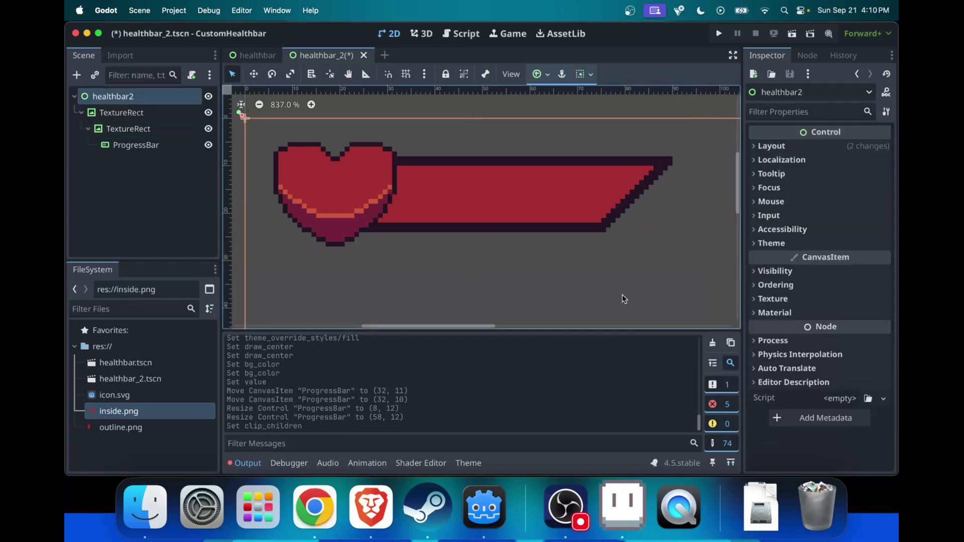
pyautogui.scroll(1, 613, 291)
pyautogui.click(149, 128)
pyautogui.press('super+s')
pyautogui.press('Down')
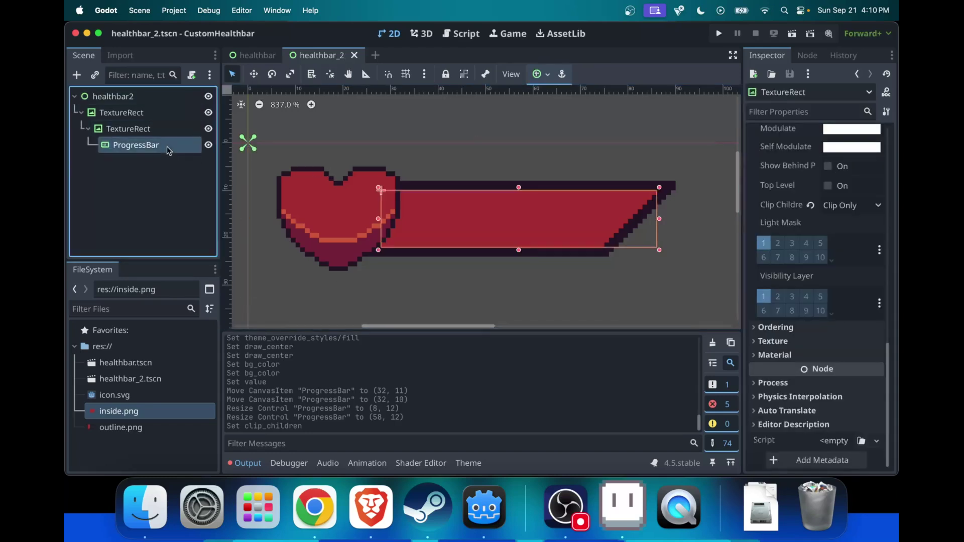
pyautogui.click(196, 129)
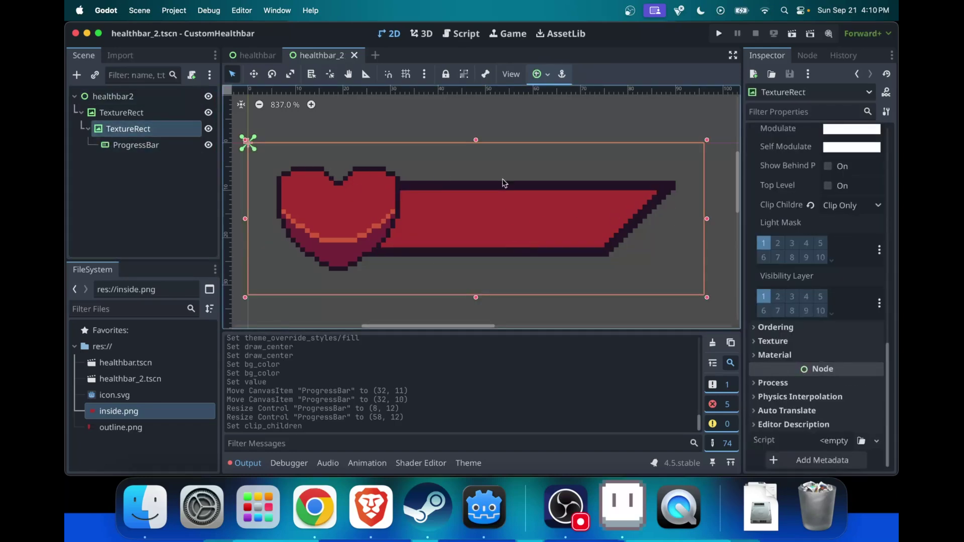
pyautogui.click(132, 144)
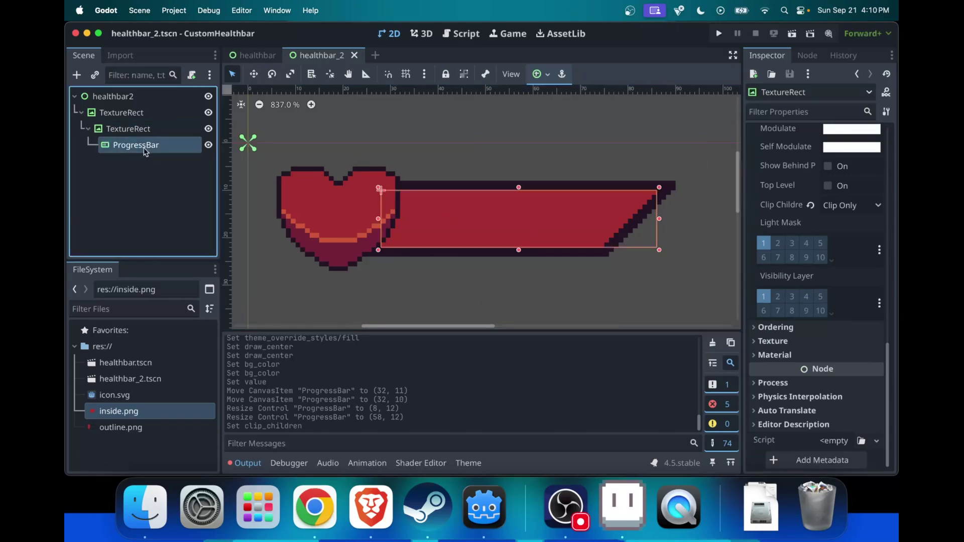
pyautogui.press('super+s')
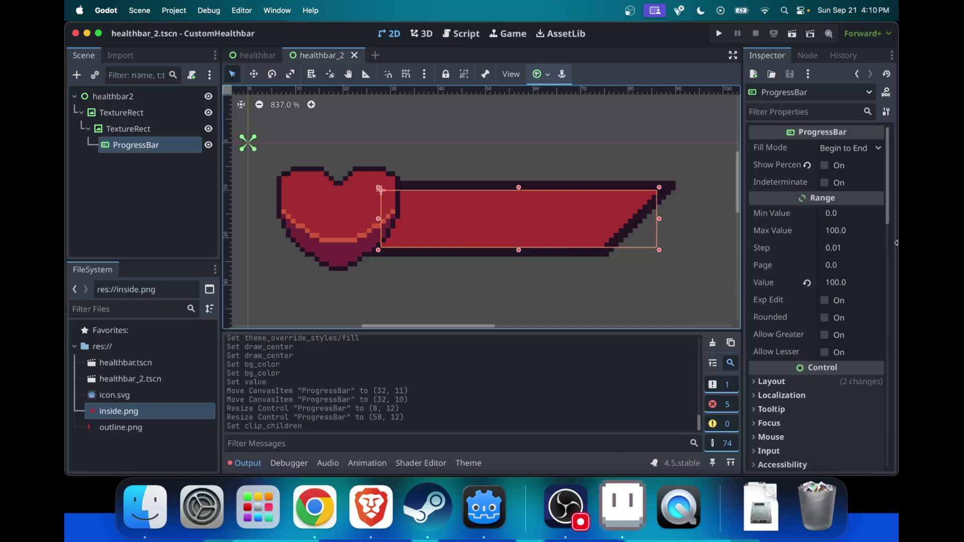
# - Try ProgressBar values 50 and 70, settling on 90, then select the inner TextureRect
pyautogui.click(848, 285)
pyautogui.write('50')
pyautogui.press('Return')
pyautogui.click(846, 284)
pyautogui.write('7')
pyautogui.write('0')
pyautogui.press('Return')
pyautogui.click(847, 285)
pyautogui.write('90')
pyautogui.press('Return')
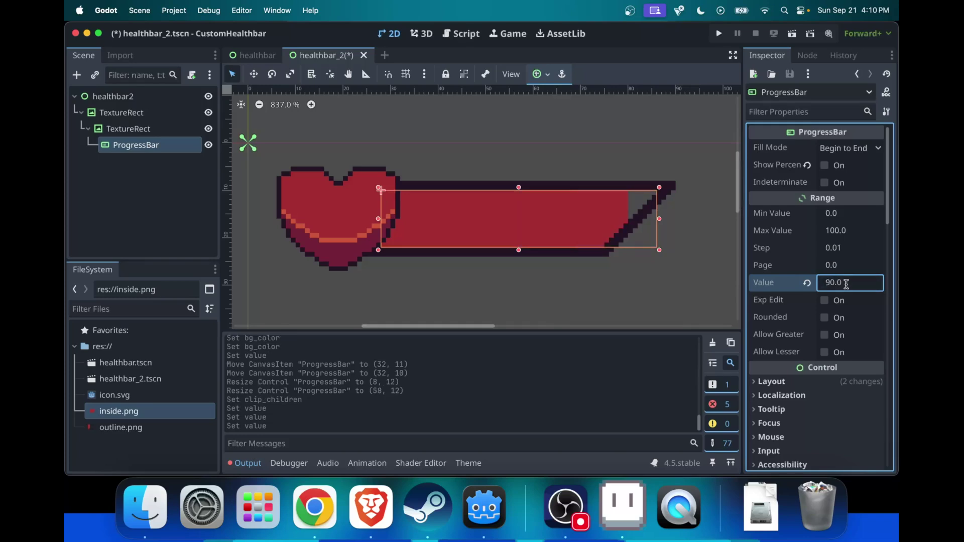
pyautogui.scroll(3, 631, 231)
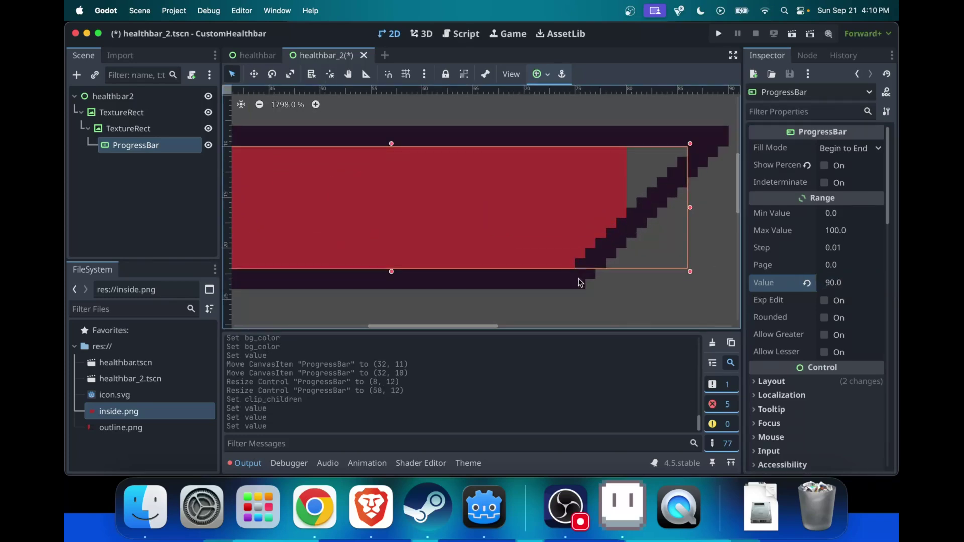
pyautogui.scroll(-3, 628, 230)
pyautogui.click(602, 283)
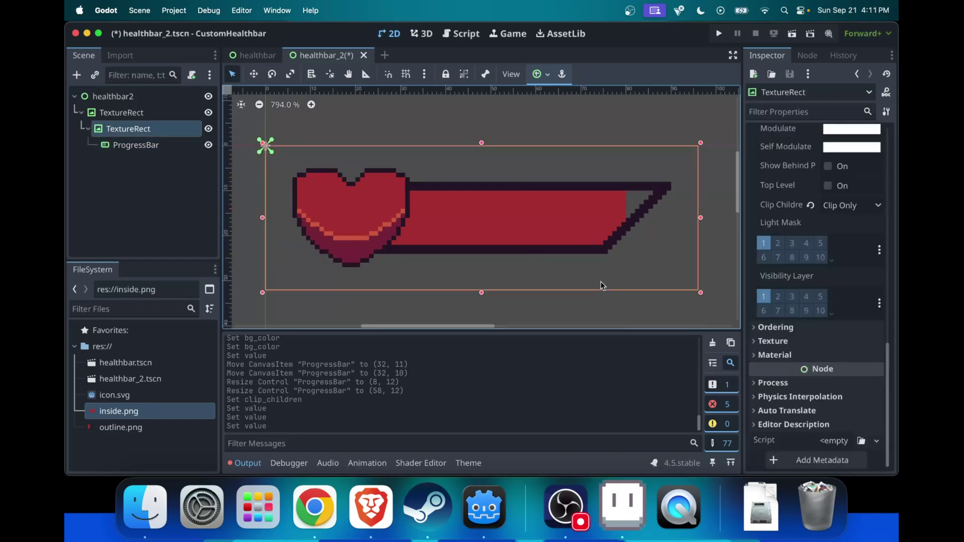